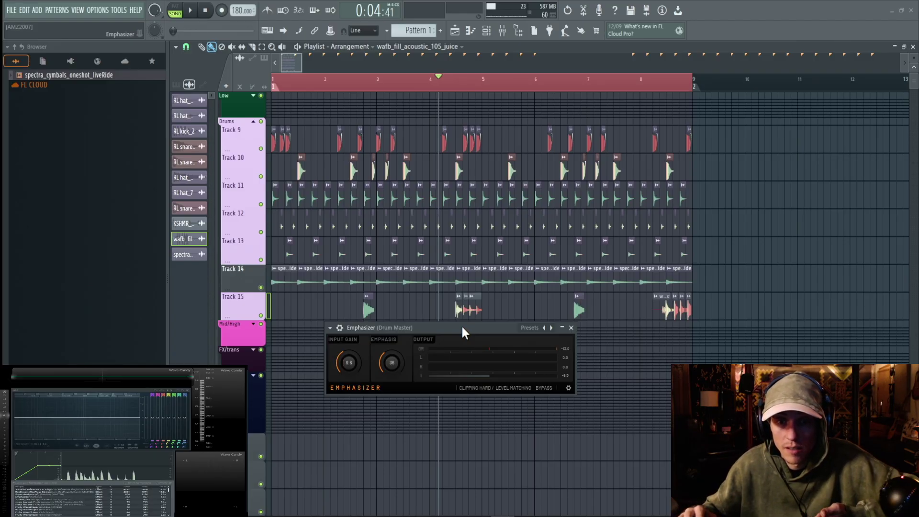
- Move the Emphasizer window below the drum tracks and play the drum loop through it
left_click_drag(463, 329, 461, 347)
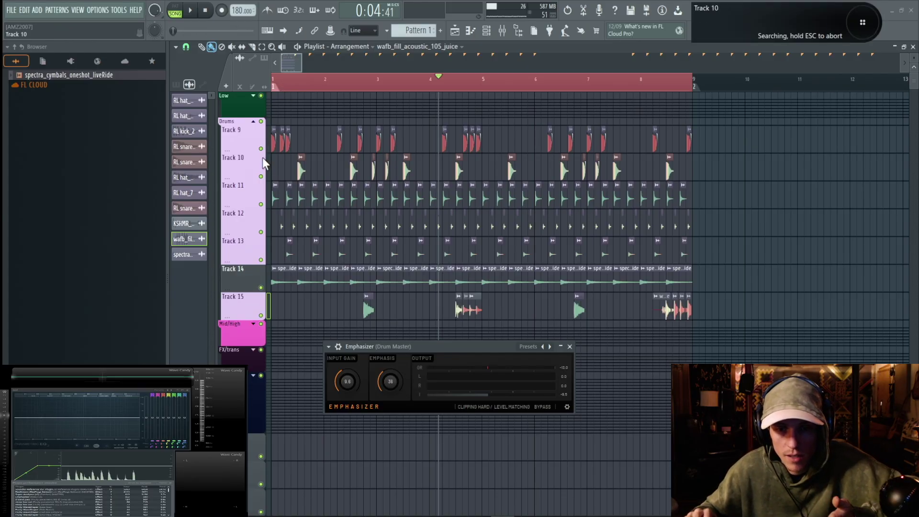
key("space")
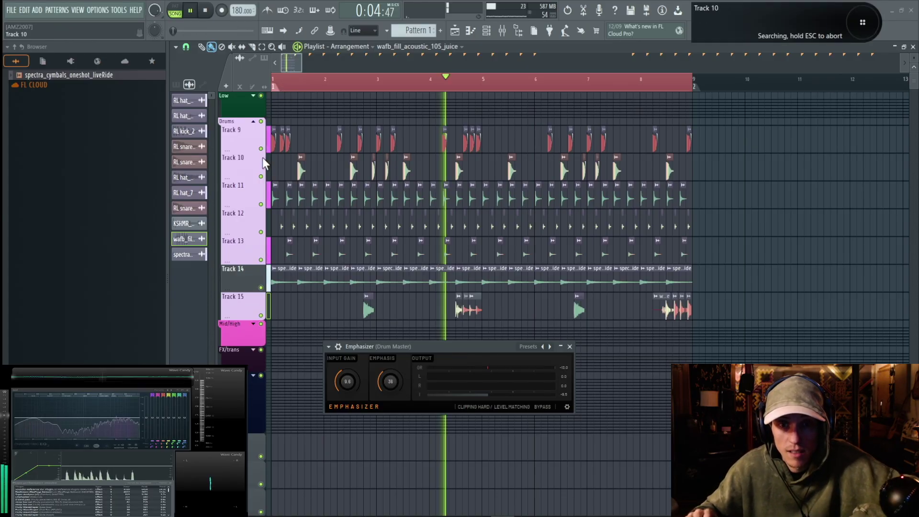
key("space")
key("space")
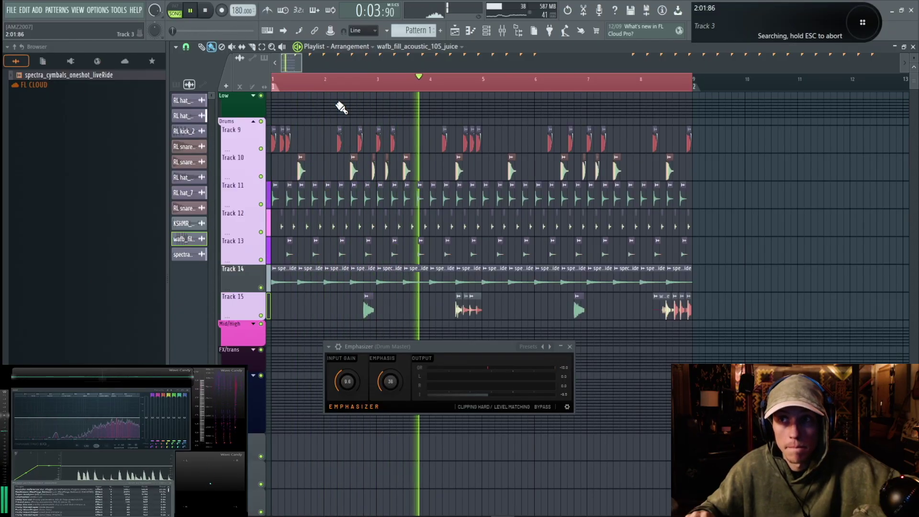
key("space")
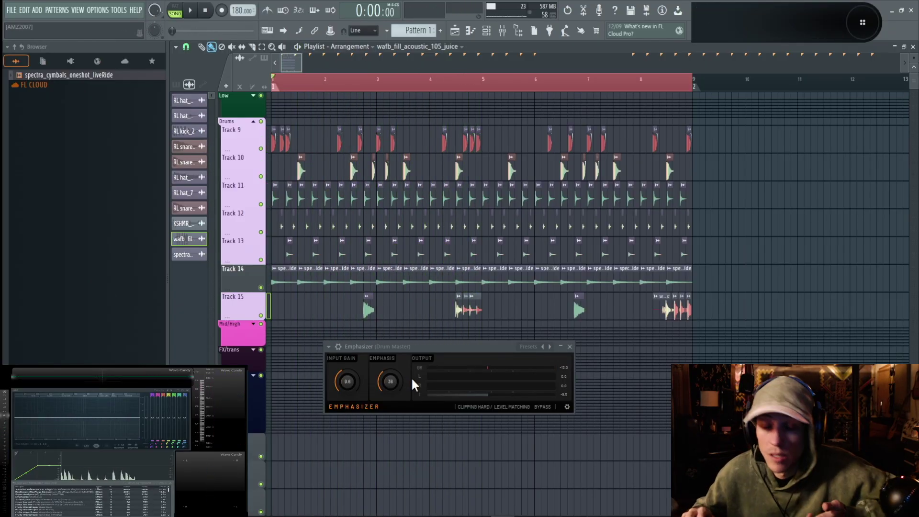
- Show the mixer, reset Emphasizer's input gain to 0.0 dB and emphasis to 0%, and play the unprocessed drums
key("F9")
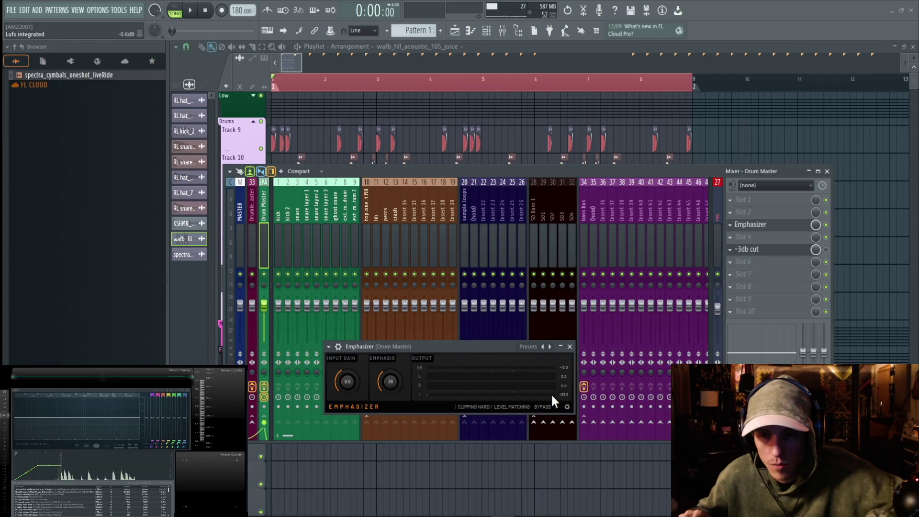
left_click_drag(447, 347, 448, 319)
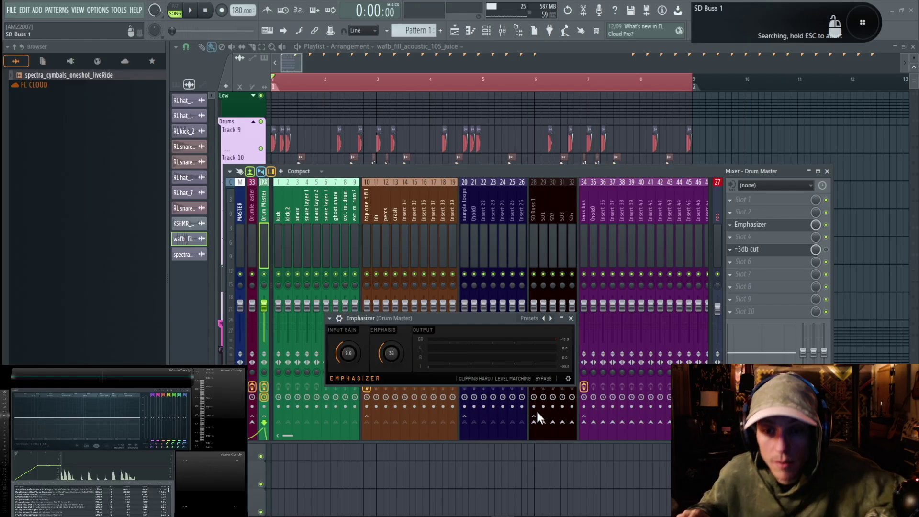
left_click_drag(348, 355, 352, 378)
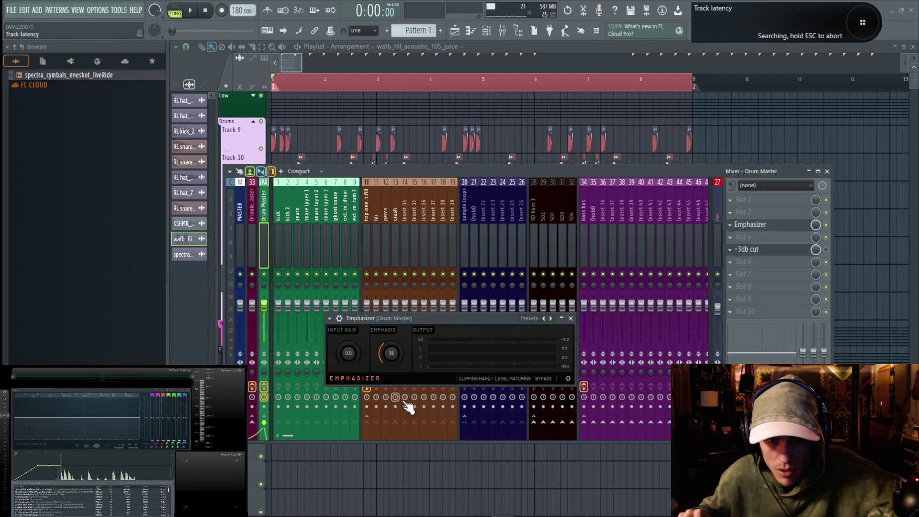
left_click_drag(391, 356, 393, 378)
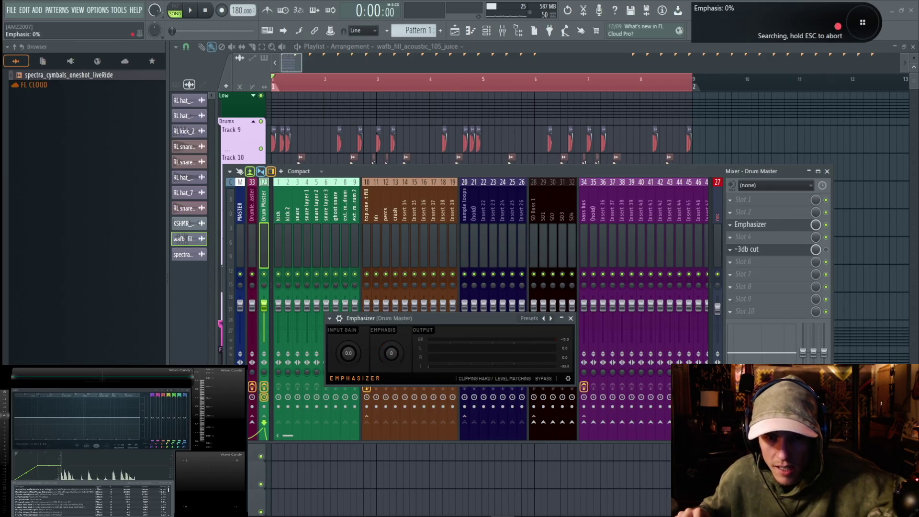
key("space")
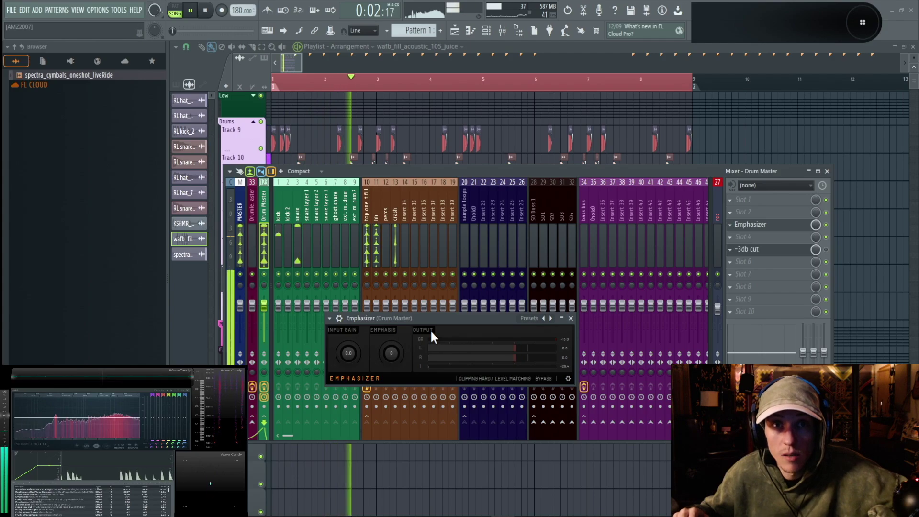
key("space")
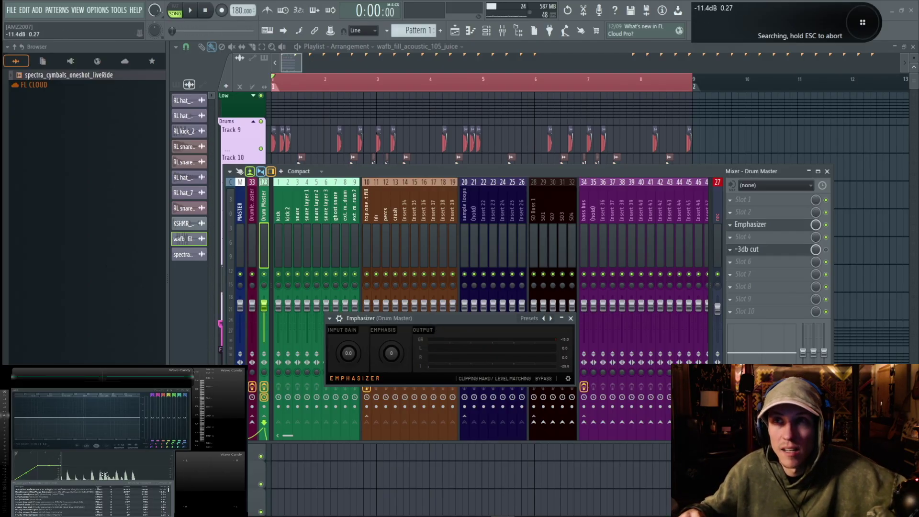
- Return to the playlist and check the channel volumes of the RL snare_4 and RL kick_2 samples
key("F9")
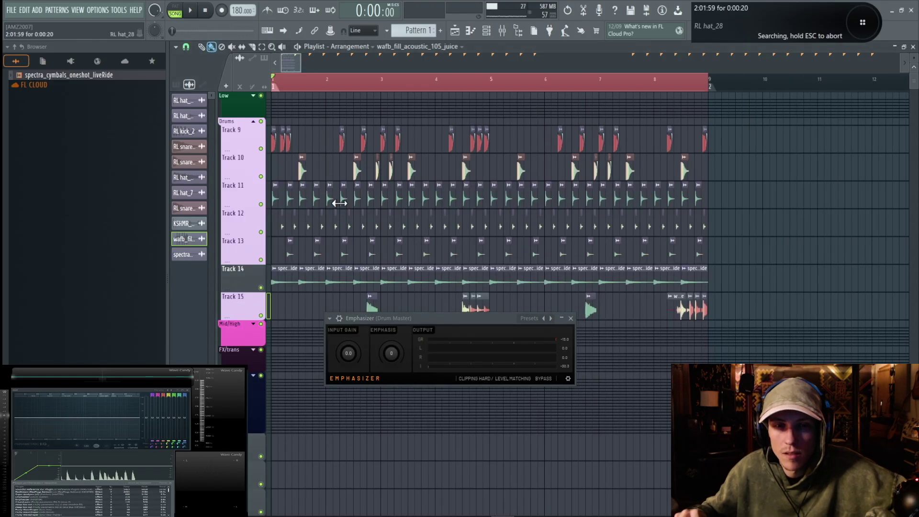
double_click(358, 170)
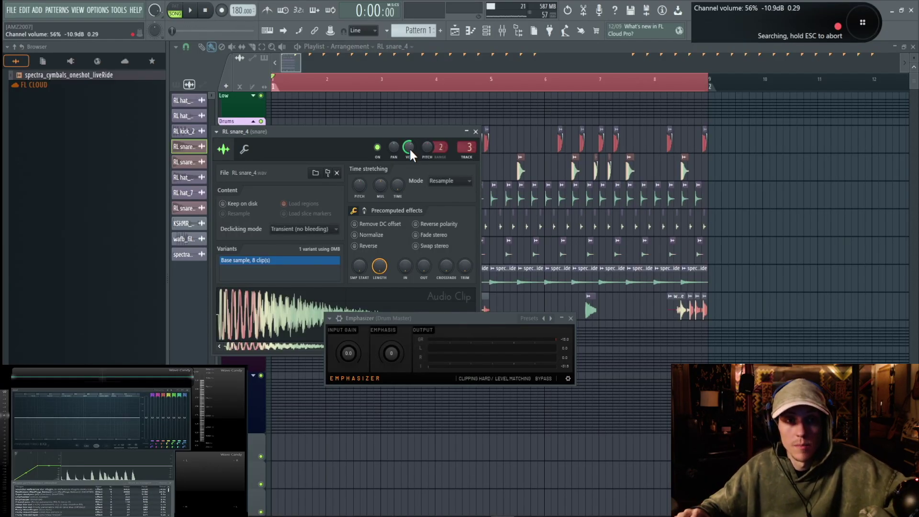
scroll(409, 147, "down", 3)
key("space")
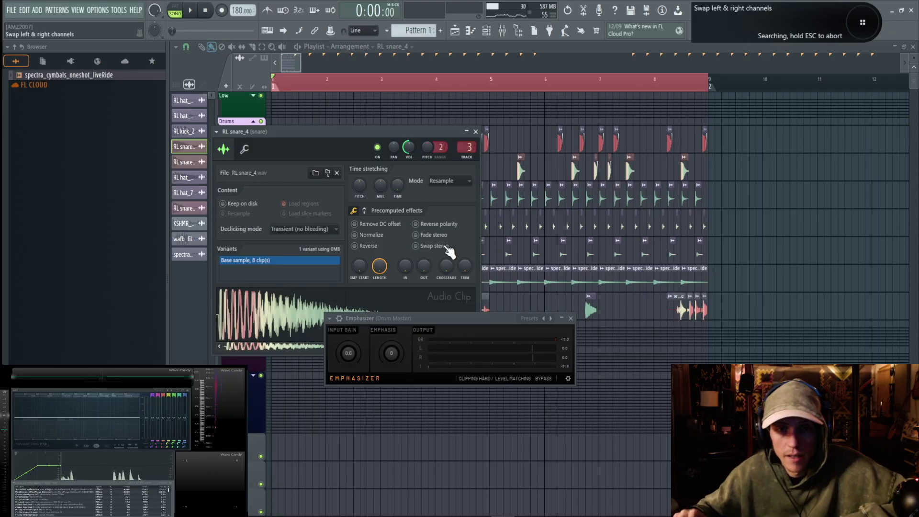
left_click(476, 132)
left_click(478, 143)
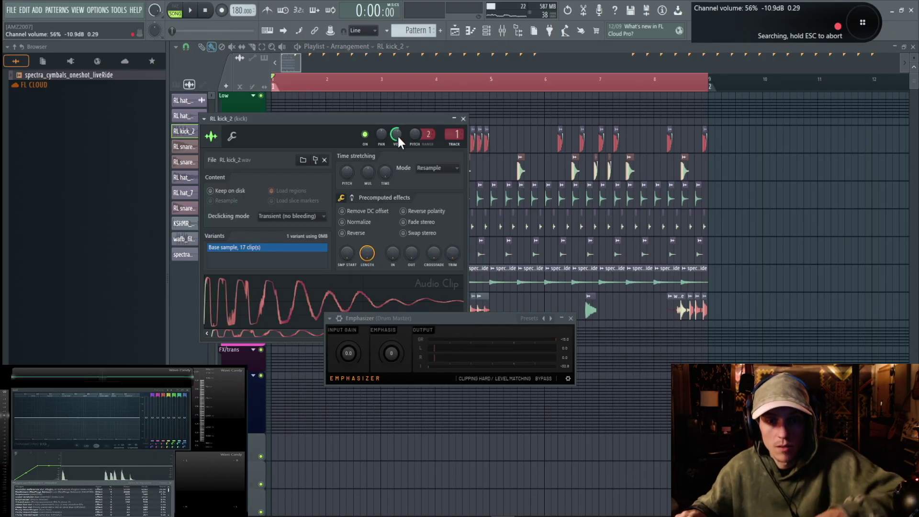
- Set Emphasizer's input gain to 6.6 dB and play the drum loop
left_click(426, 314)
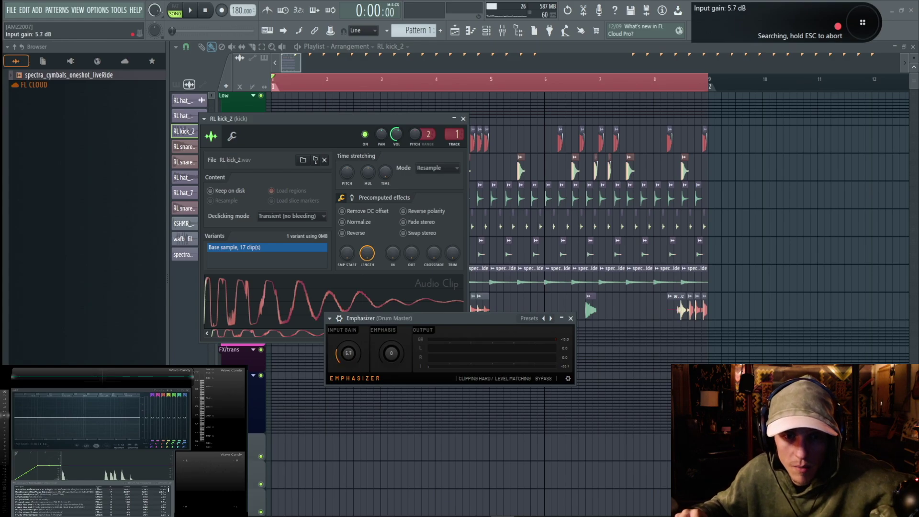
left_click_drag(348, 353, 349, 358)
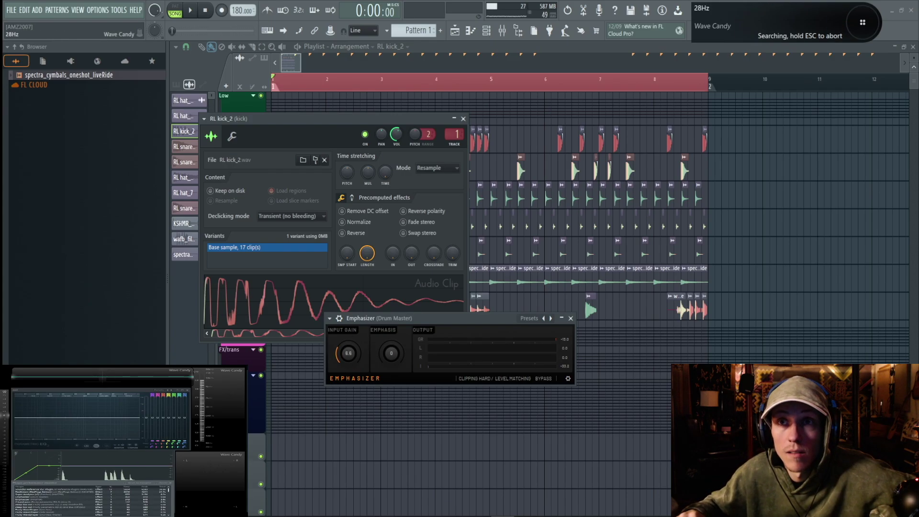
key("space")
left_click_drag(416, 319, 453, 314)
key("space")
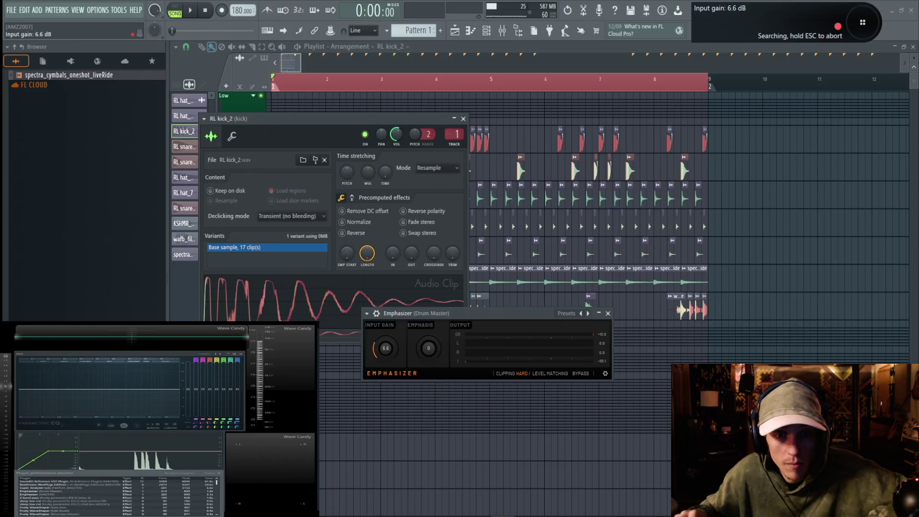
- Raise Emphasizer's input gain to about 12.5 dB while playing the drum loop
key("space")
mouse_move(386, 348)
left_mouse_down()
mouse_move(386, 327)
mouse_move(387, 350)
left_mouse_up()
key("space")
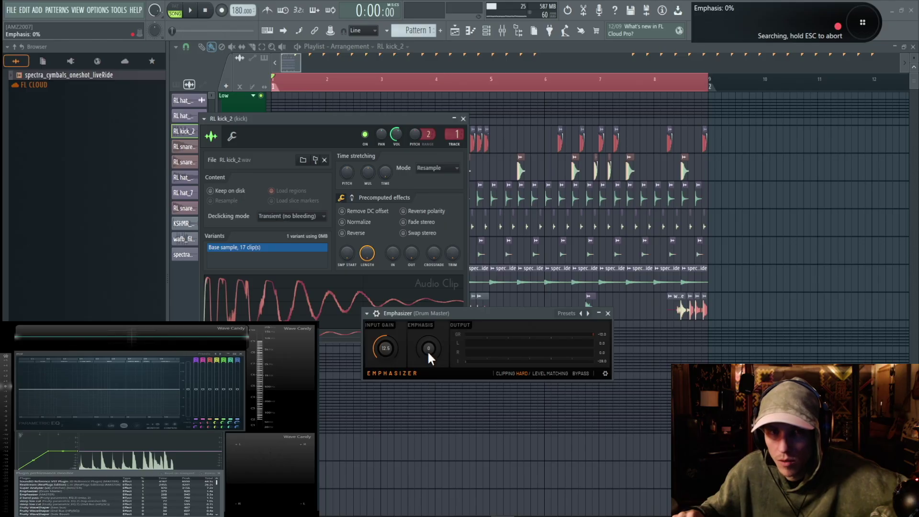
- Raise Emphasizer's emphasis, fine-tune it to 32%, and play the drum loop
key("space")
left_click_drag(427, 351, 427, 334)
key("space")
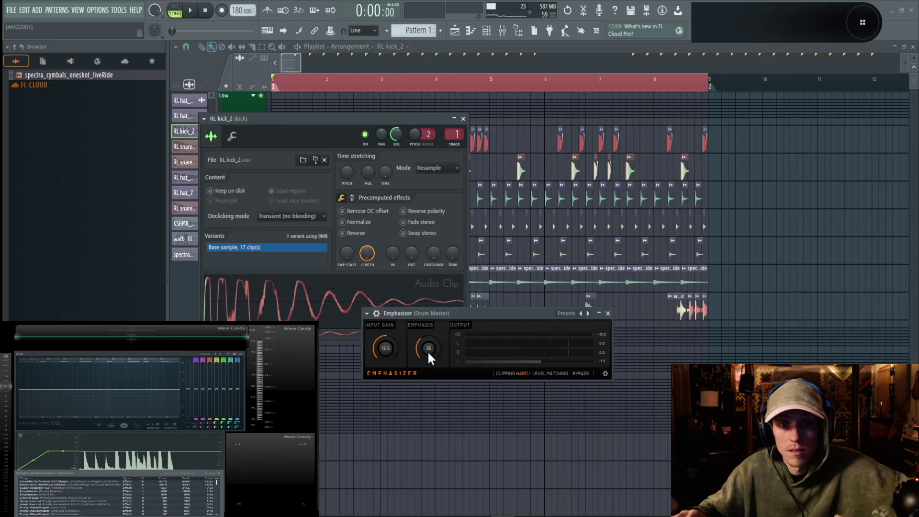
left_click_drag(427, 351, 427, 352)
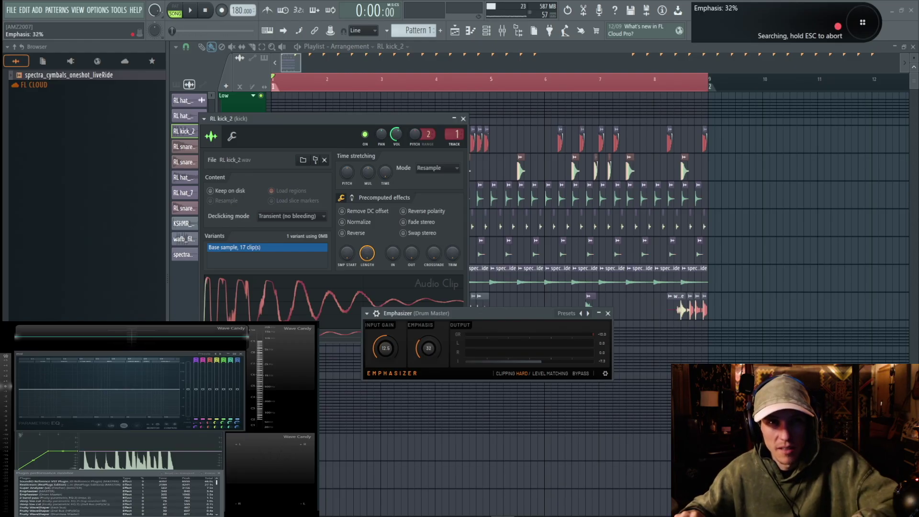
key("space")
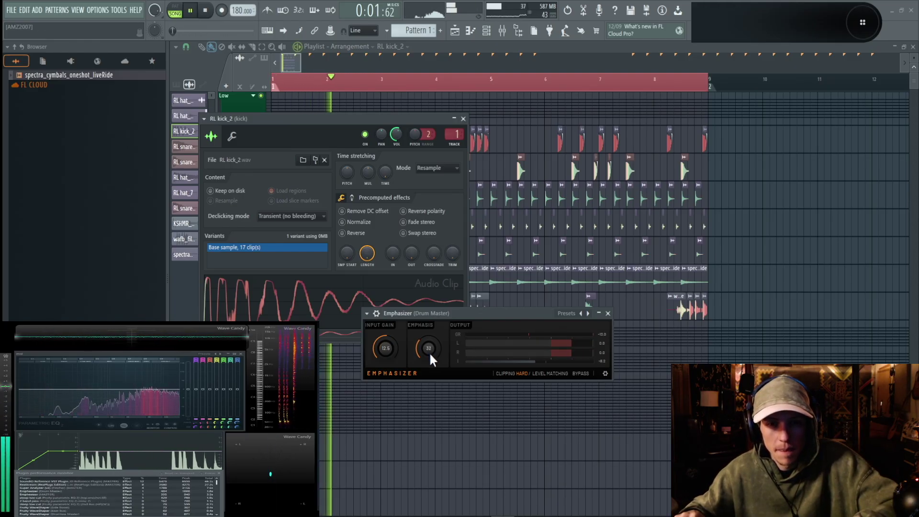
key("space")
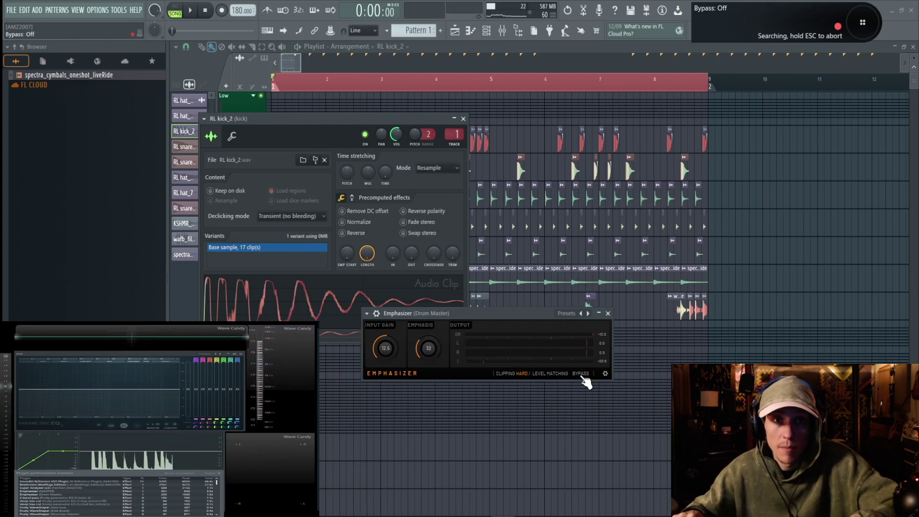
- Compare the drum loop with Emphasizer bypassed and with it active
left_click(581, 374)
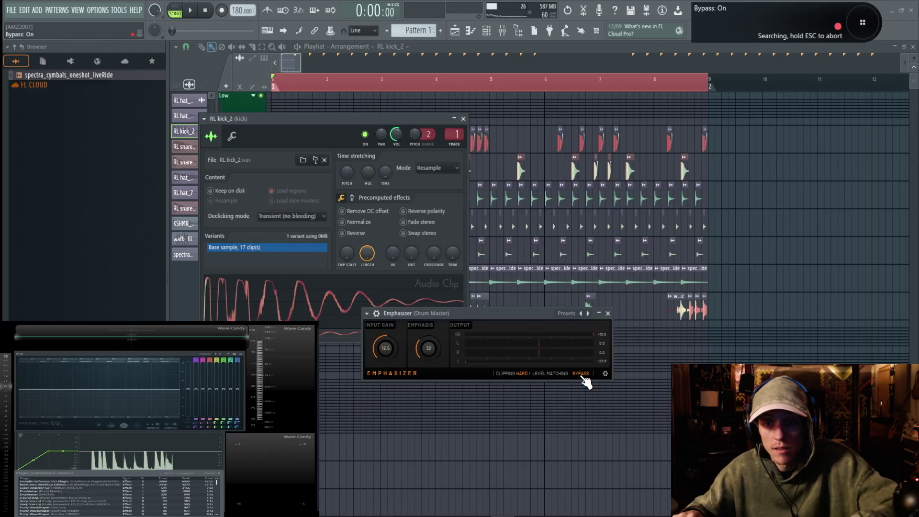
key("space")
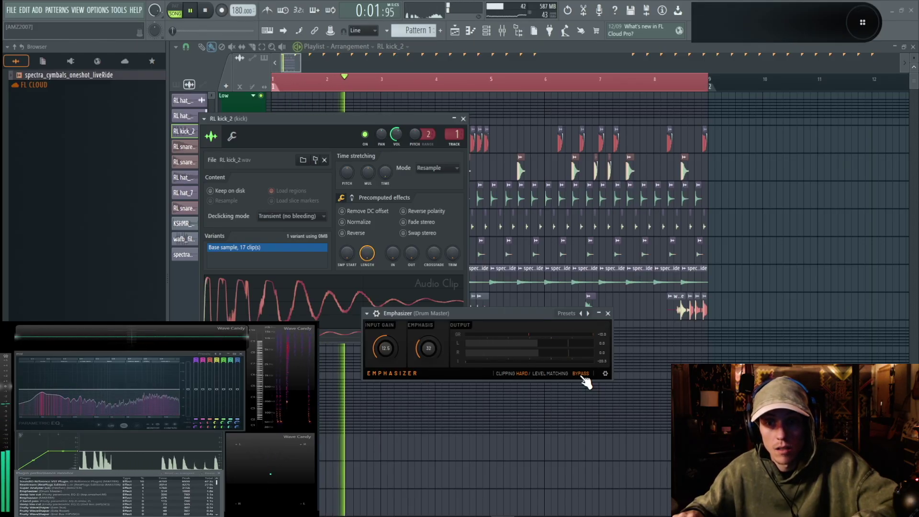
key("space")
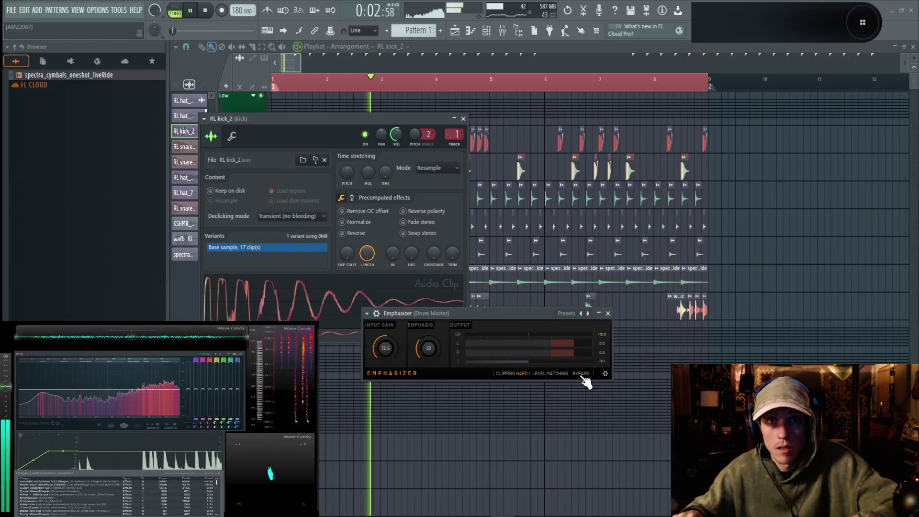
key("space")
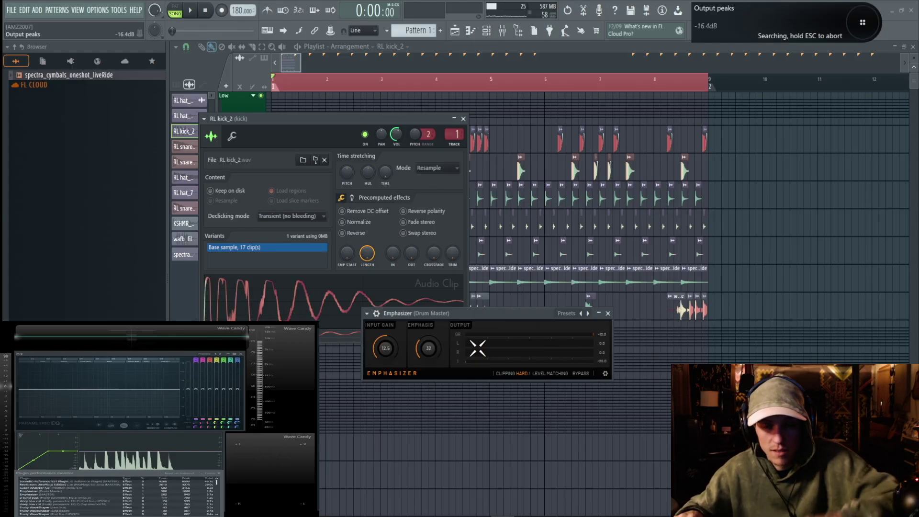
- Add Fruity Balance with the -3db cut preset to slot 5 of the Drum Master track and play the loop
key("F9")
left_click(264, 215)
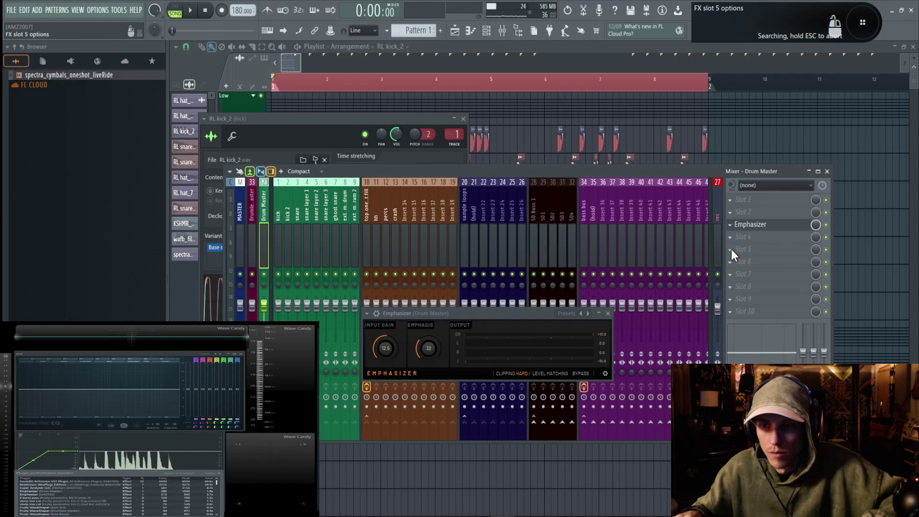
left_click(731, 249)
left_click(508, 476)
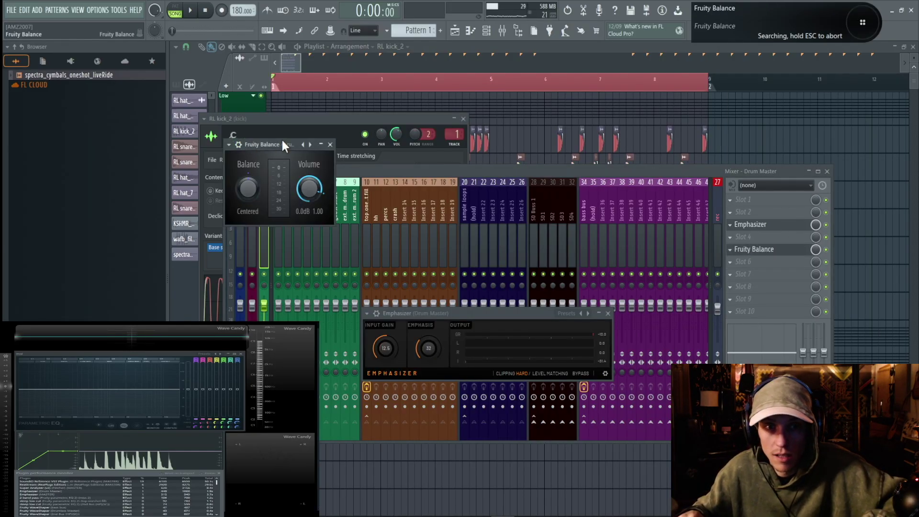
left_click(308, 145)
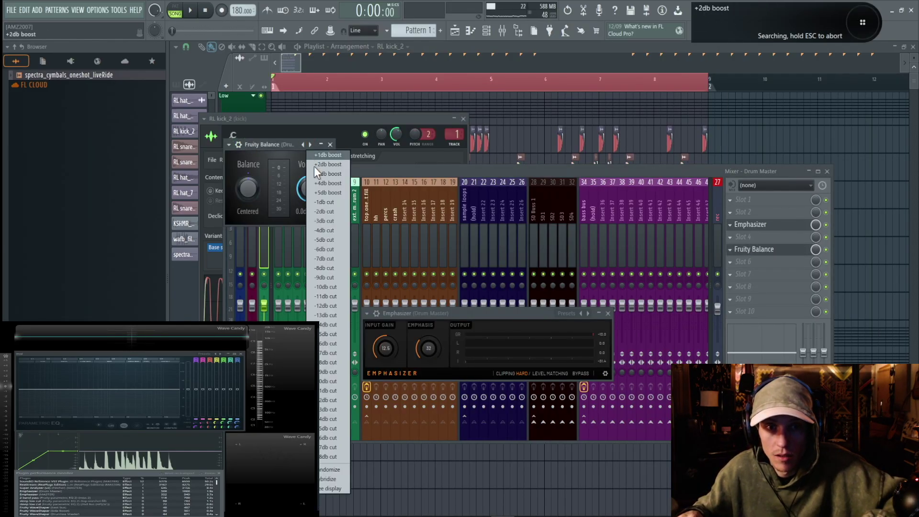
left_click(328, 221)
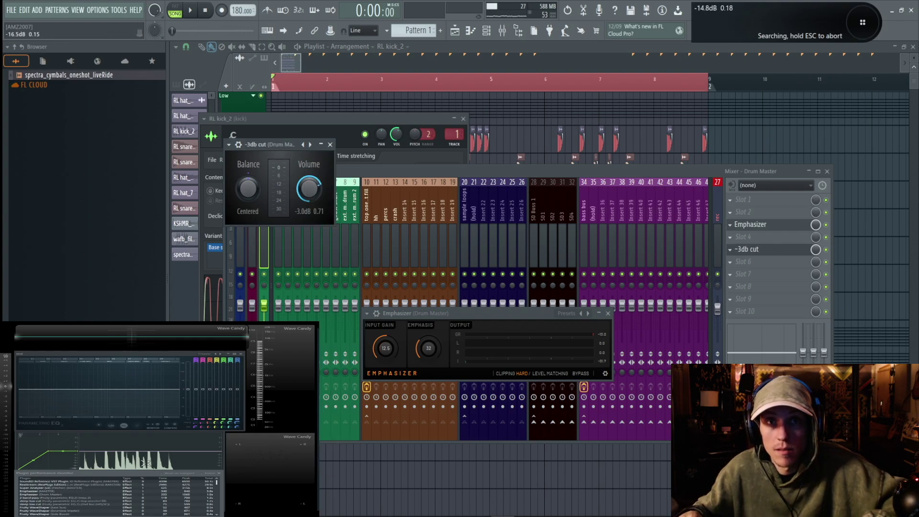
key("space")
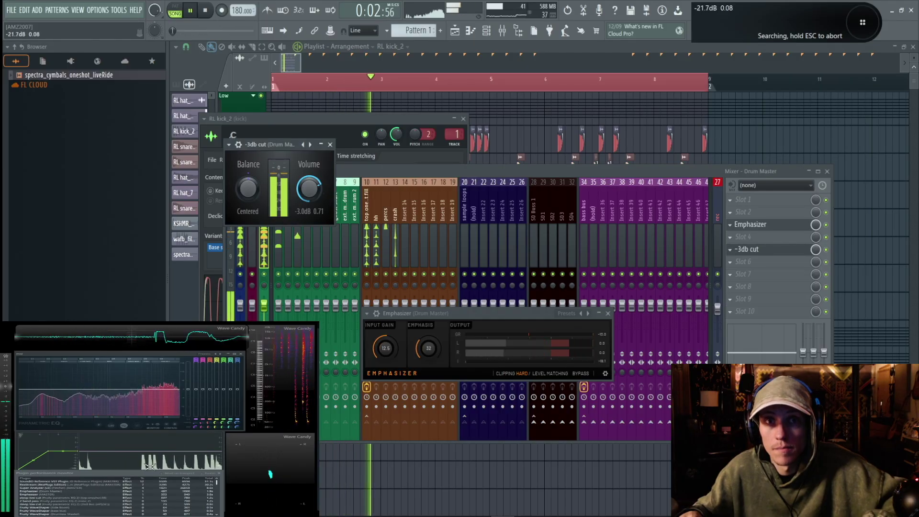
key("space")
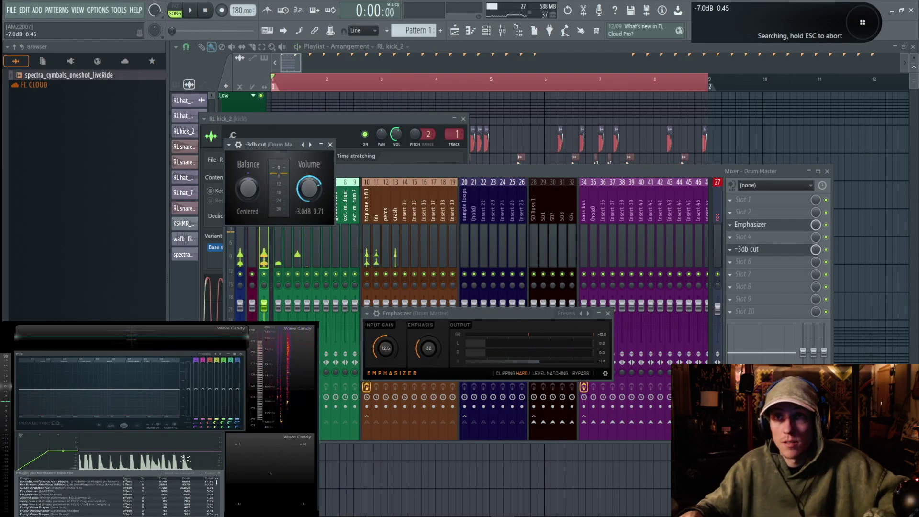